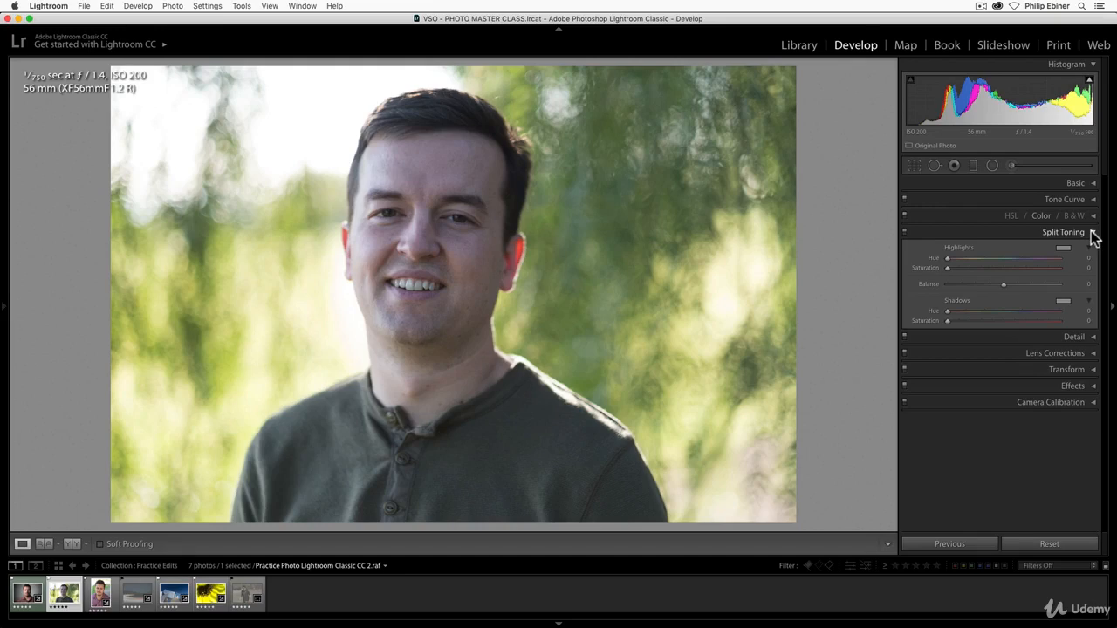
Split-tone the portrait with highlights at hue 52, saturation 50 and shadows at hue 257, saturation 50.
click(1092, 218)
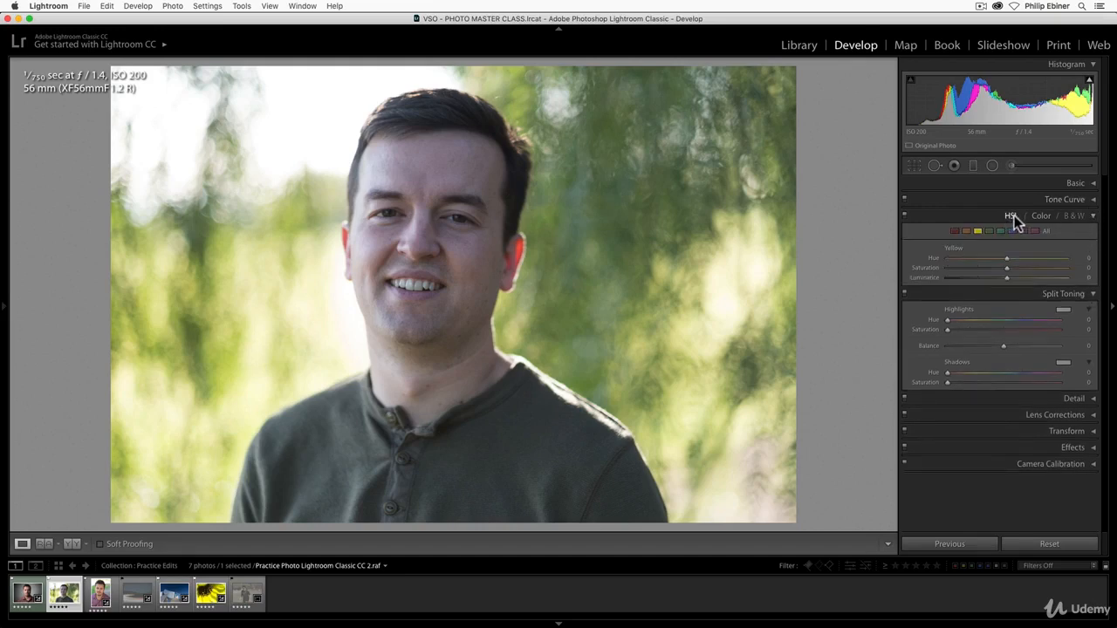
click(1092, 218)
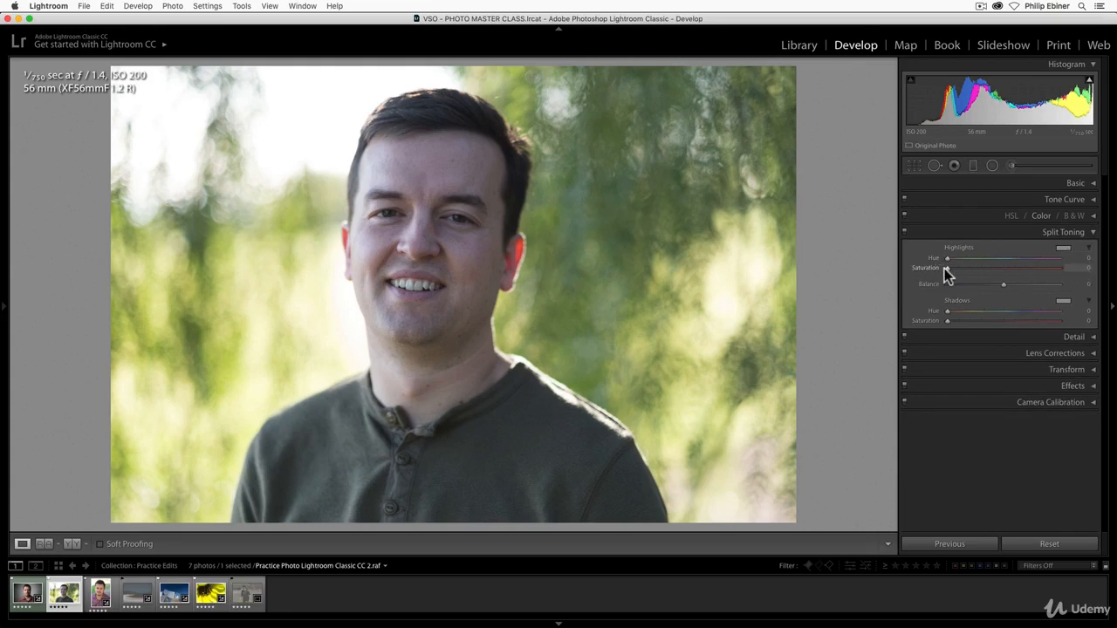
mouse_move(946, 258)
mouse_down()
mouse_move(1059, 260)
mouse_move(952, 272)
mouse_move(1049, 264)
mouse_move(959, 256)
mouse_move(1050, 267)
mouse_move(963, 267)
mouse_up()
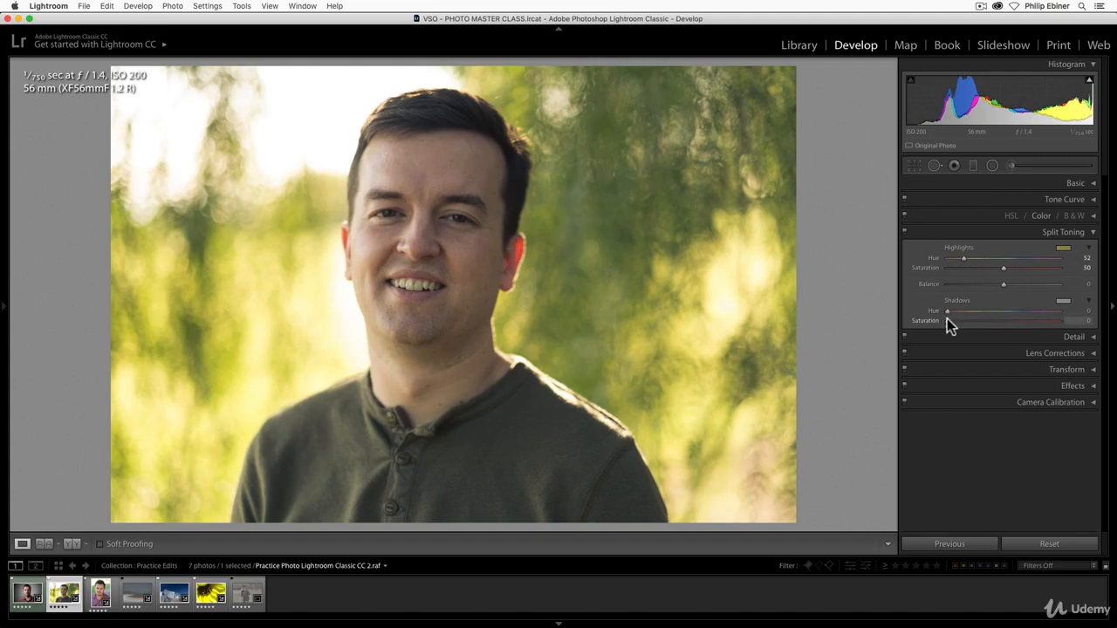
drag(947, 321, 1017, 318)
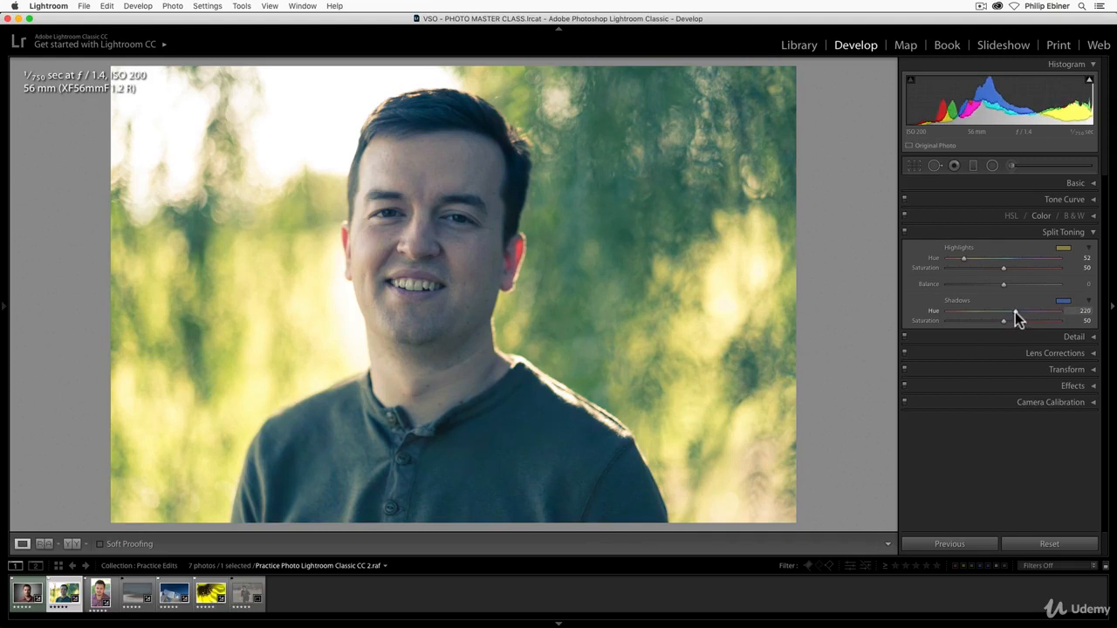
mouse_move(1017, 318)
mouse_down()
mouse_move(1047, 320)
mouse_move(1029, 319)
mouse_up()
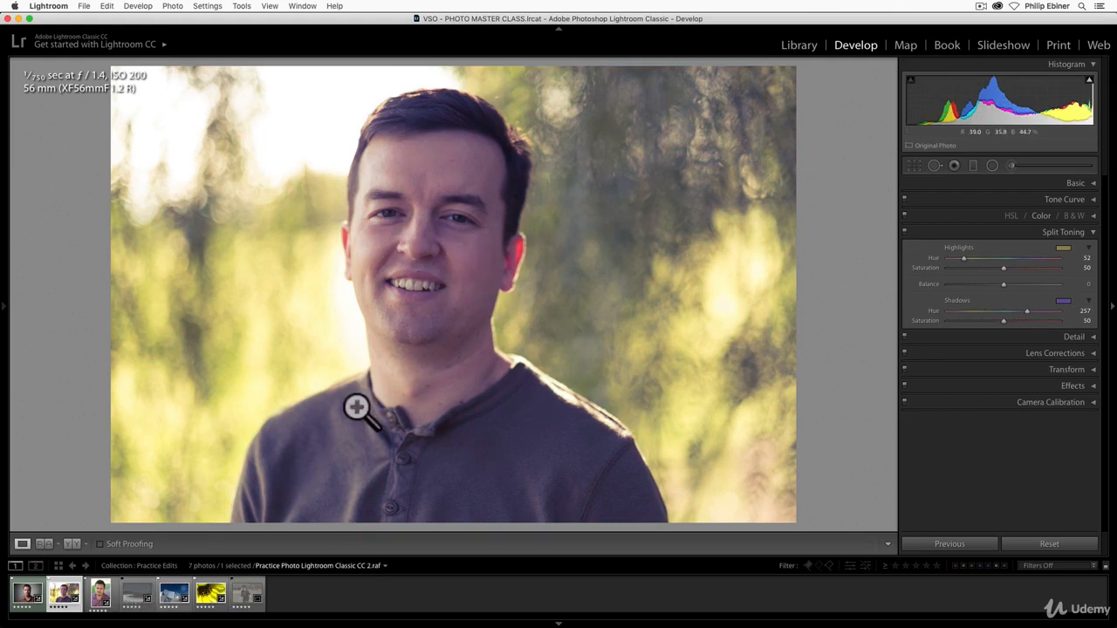
Open the night road light-trail photo, hide the filmstrip to enlarge it, and check its basic adjustments.
click(137, 594)
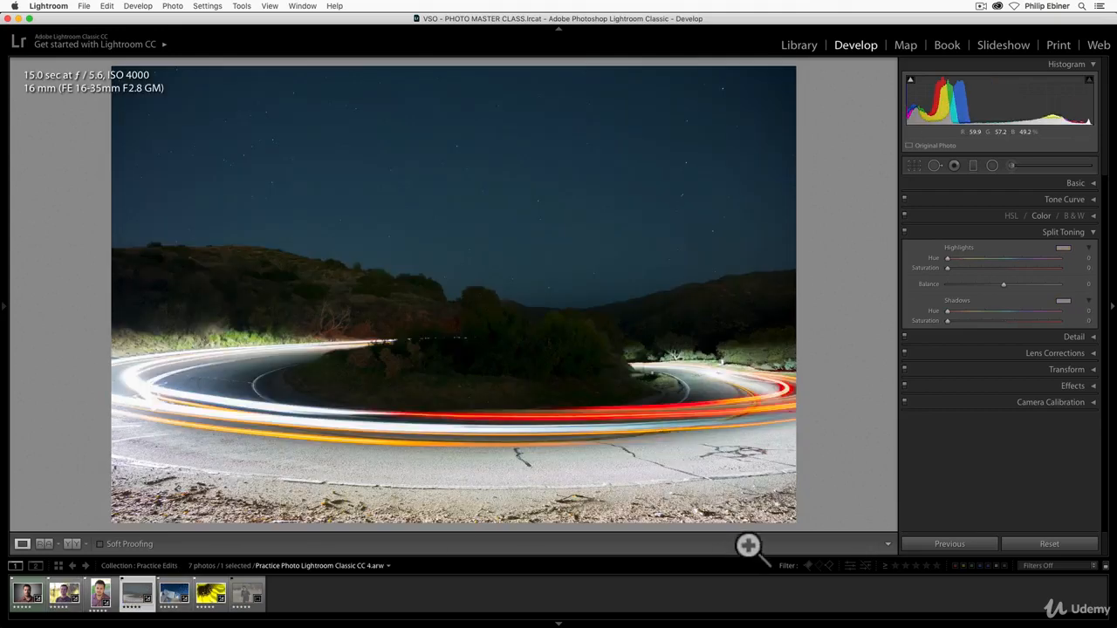
click(558, 623)
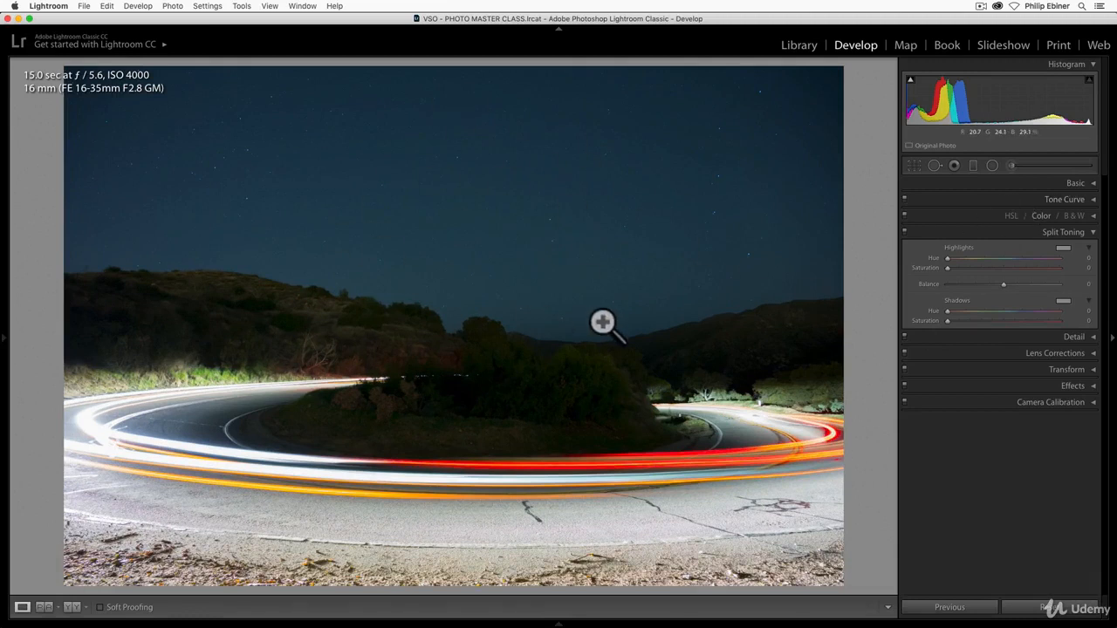
click(1093, 184)
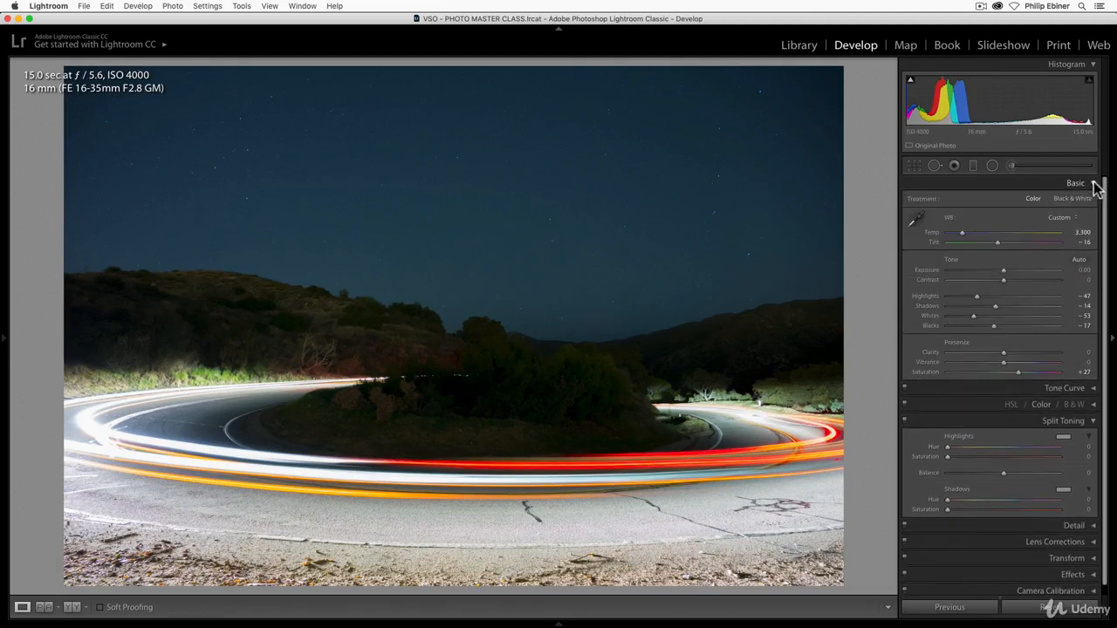
click(1095, 185)
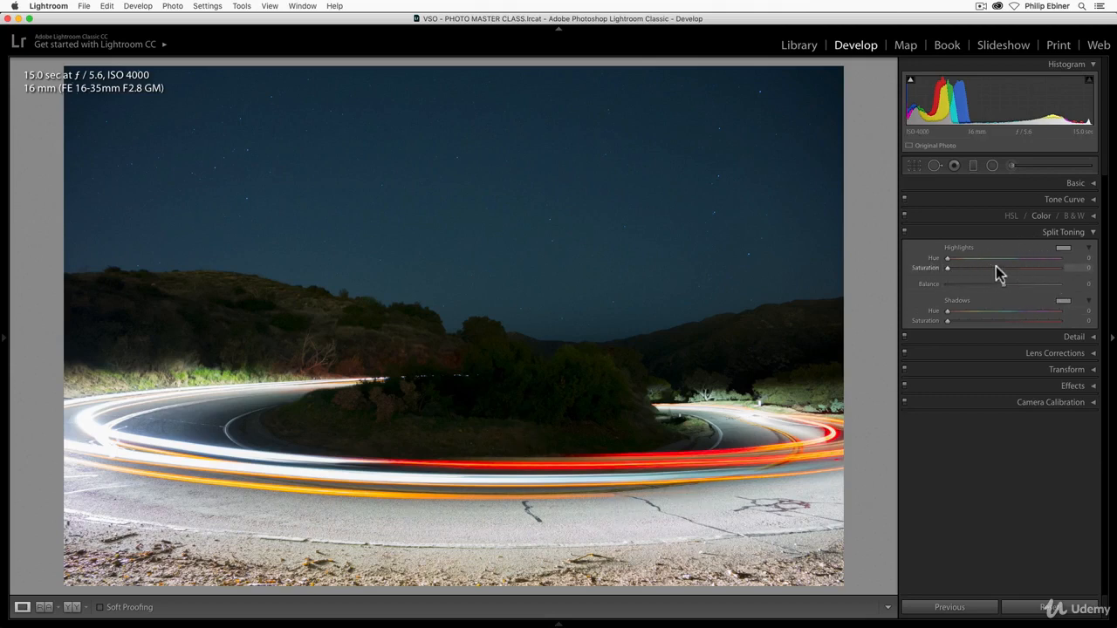
Tint the road photo's highlights yellow in Split Toning, with hue 59 and saturation 62.
click(1063, 251)
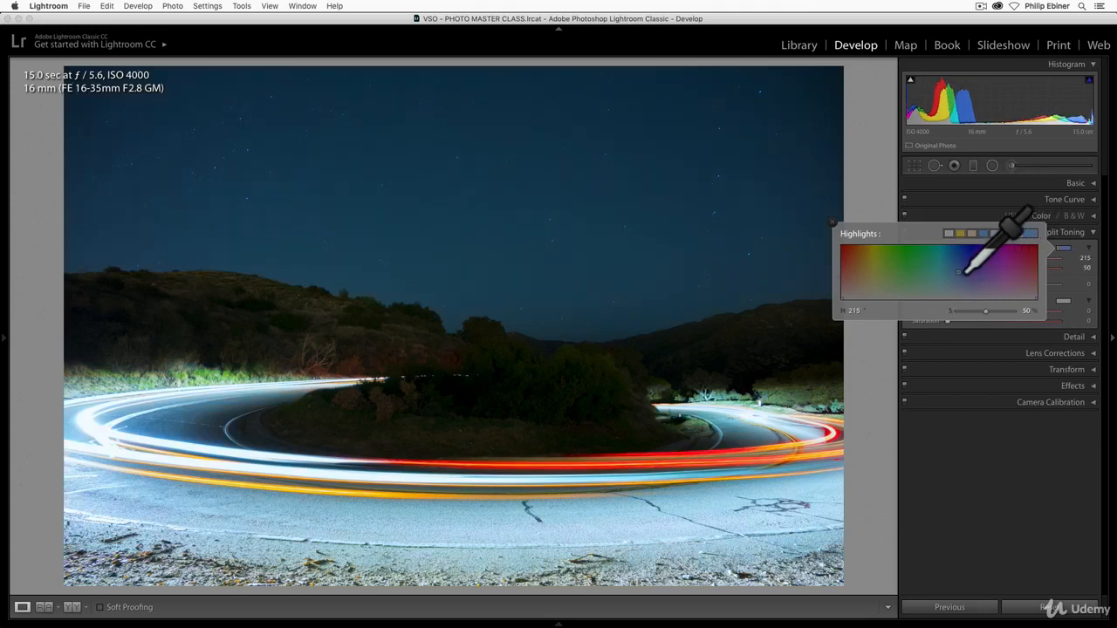
click(959, 233)
click(971, 233)
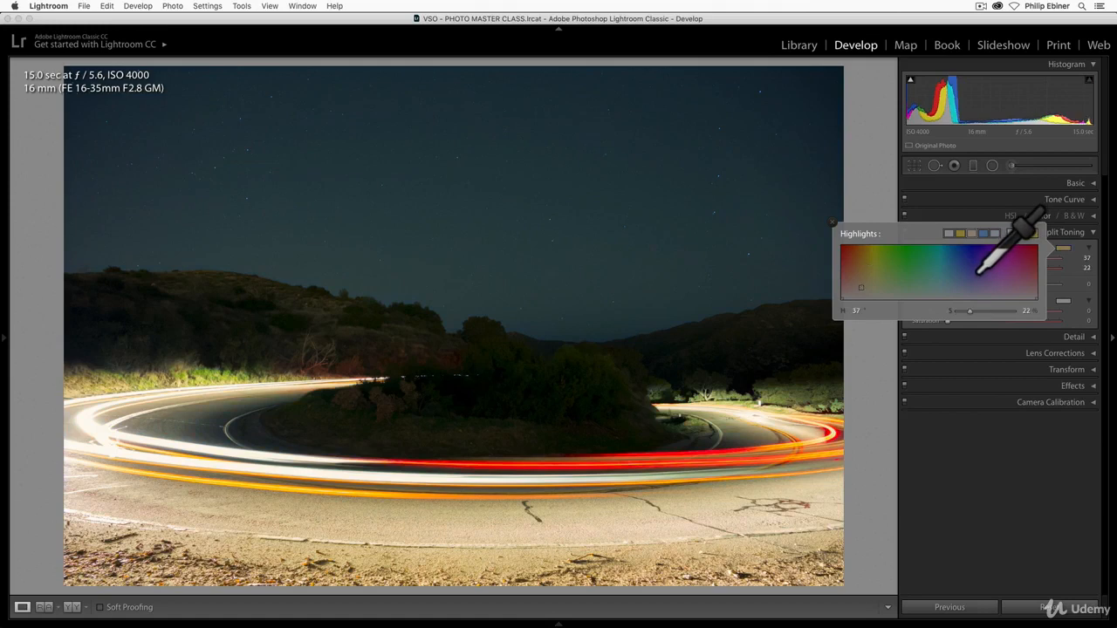
drag(994, 276, 963, 274)
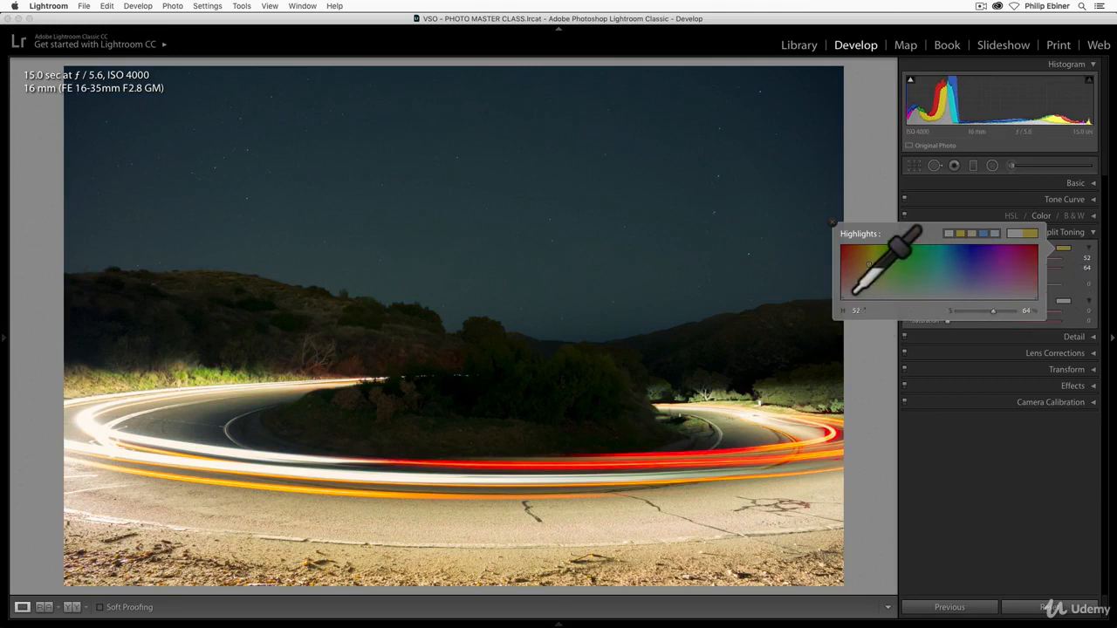
mouse_move(869, 297)
mouse_down()
mouse_move(872, 288)
mouse_move(873, 337)
mouse_move(867, 246)
mouse_move(870, 311)
mouse_move(875, 294)
mouse_up()
click(1066, 250)
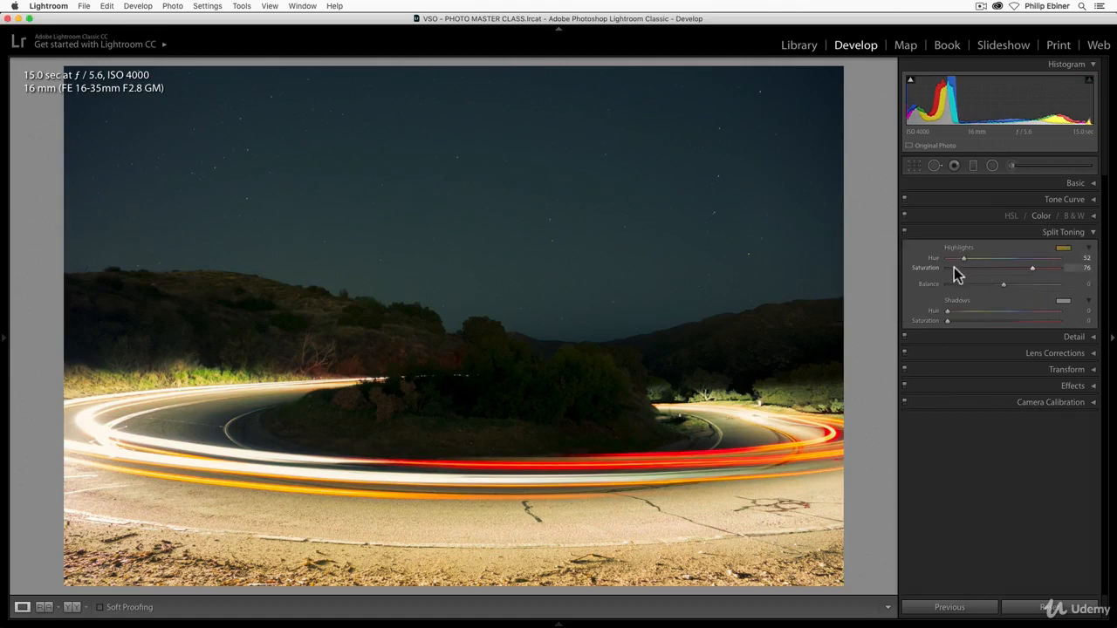
click(1063, 249)
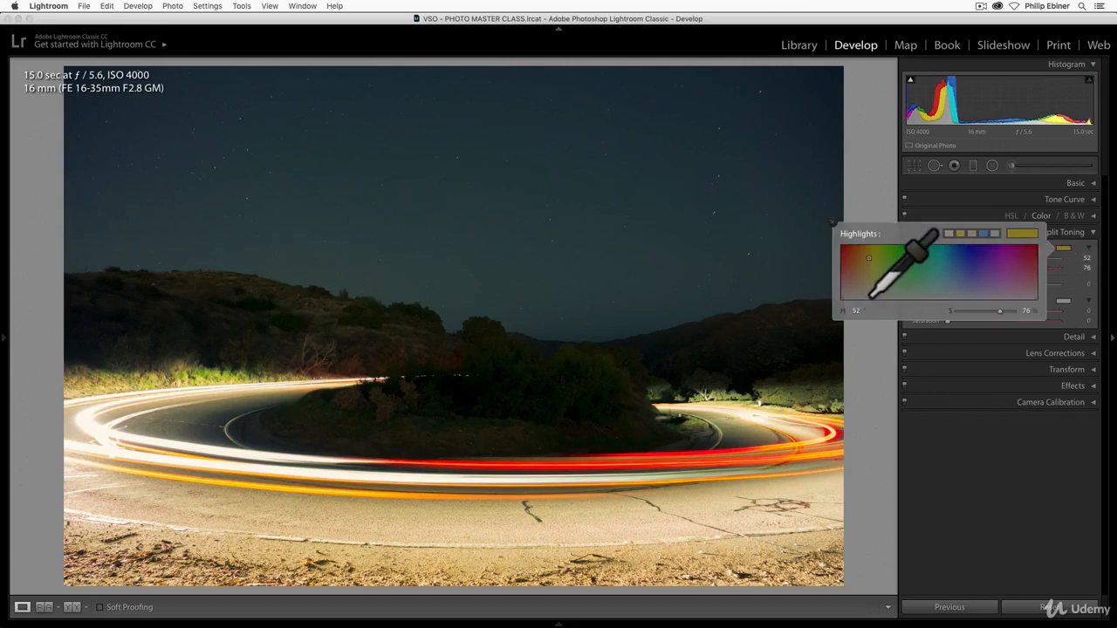
drag(911, 306, 880, 304)
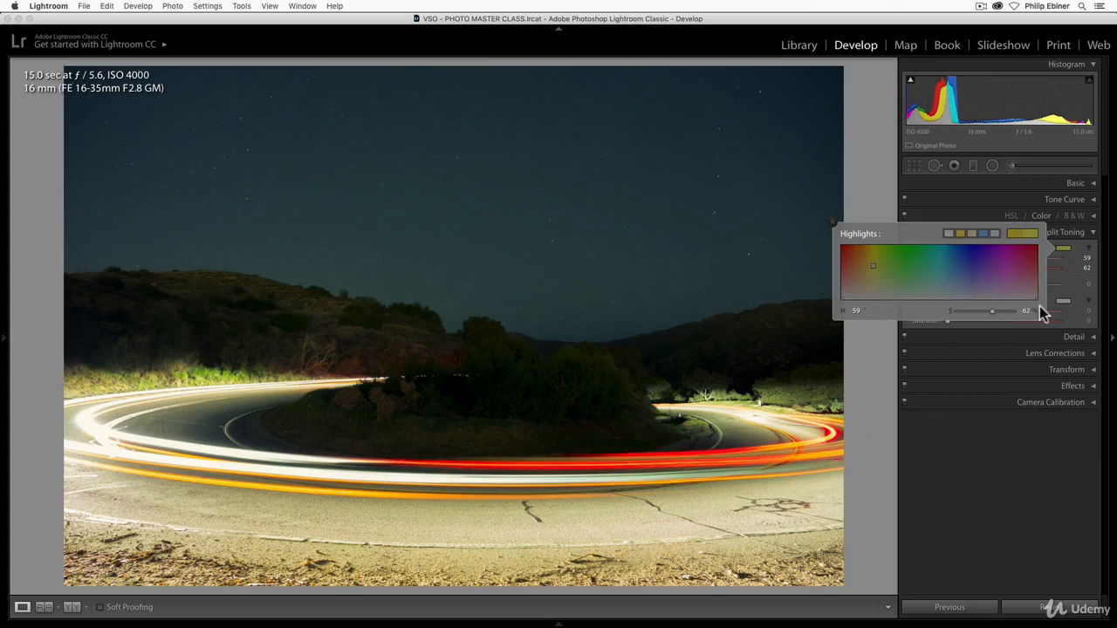
click(1078, 284)
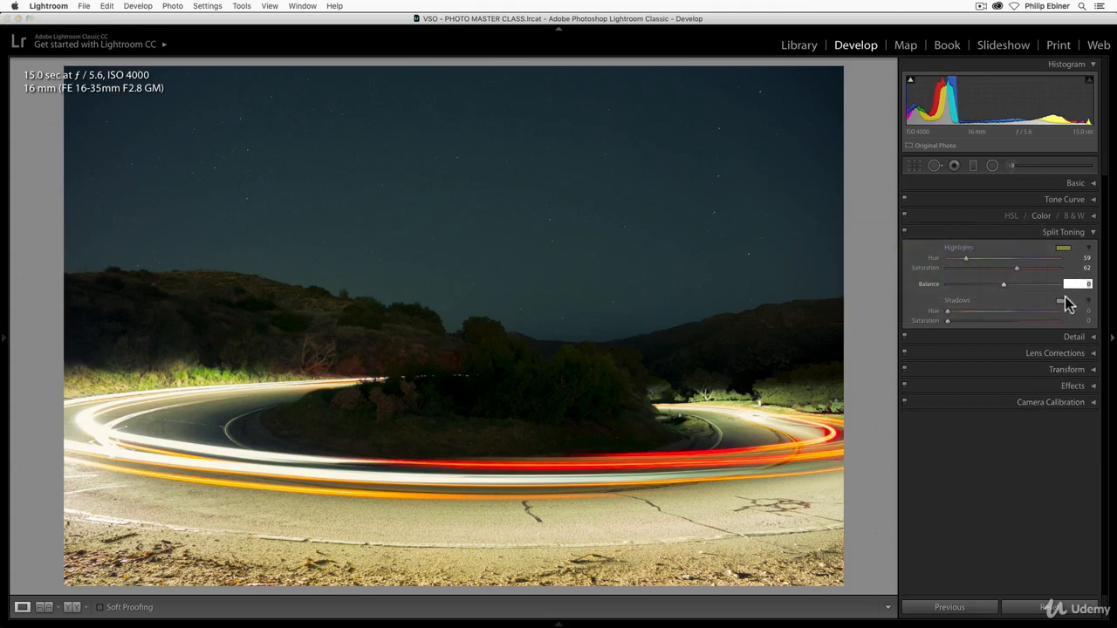
Tint the shadows blue in Split Toning, with hue 222 and saturation 59.
click(1064, 303)
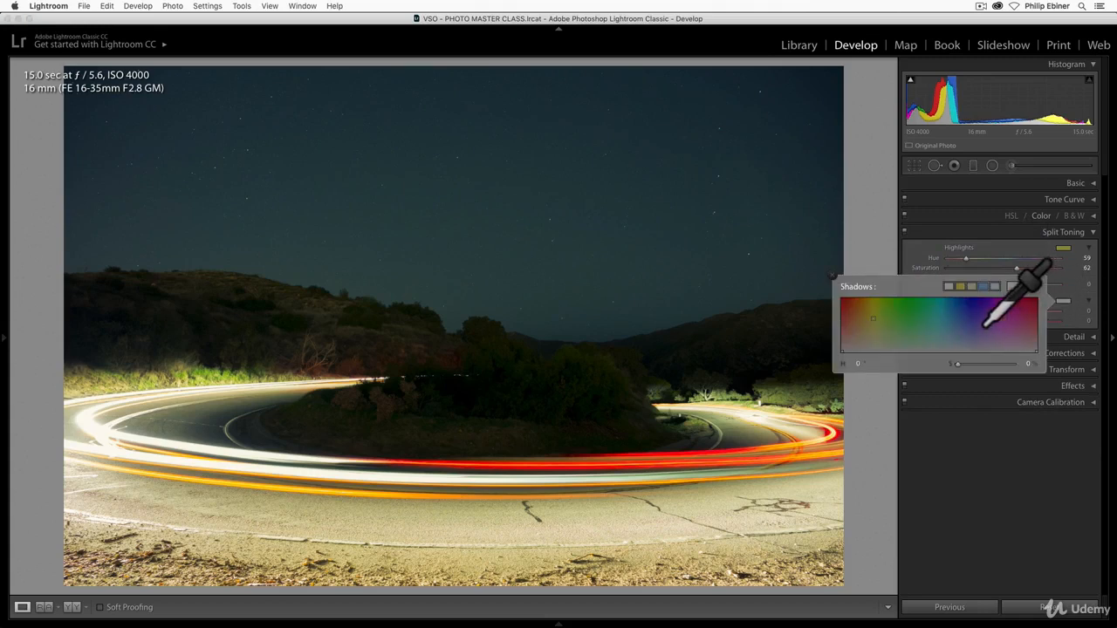
drag(994, 305, 958, 325)
mouse_move(947, 376)
mouse_down()
mouse_move(966, 349)
mouse_move(964, 375)
mouse_move(970, 331)
mouse_move(964, 355)
mouse_up()
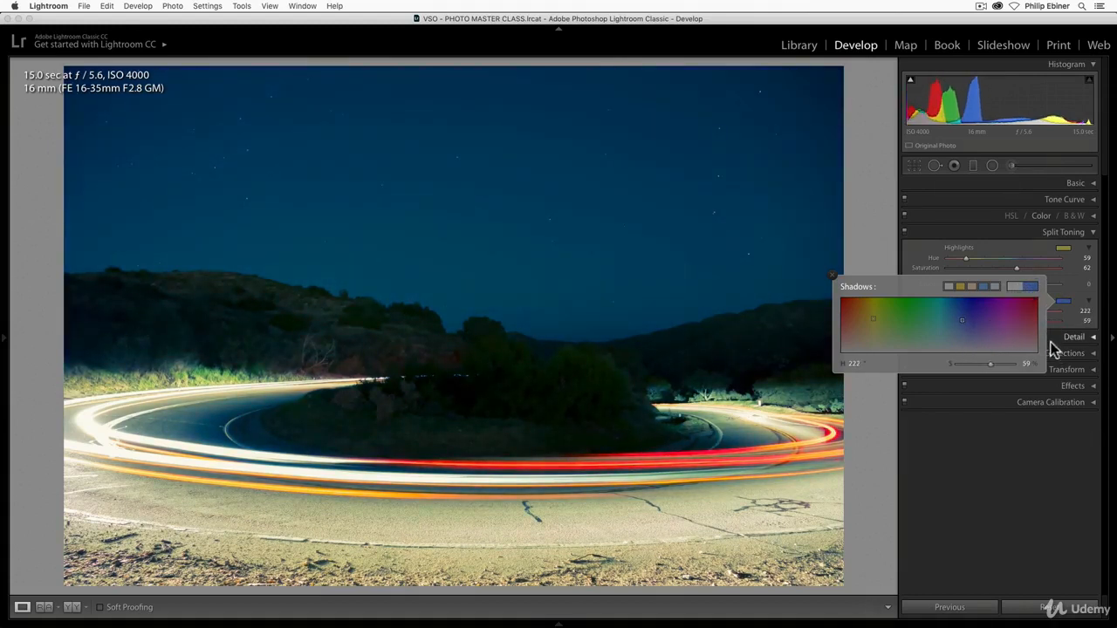
click(835, 277)
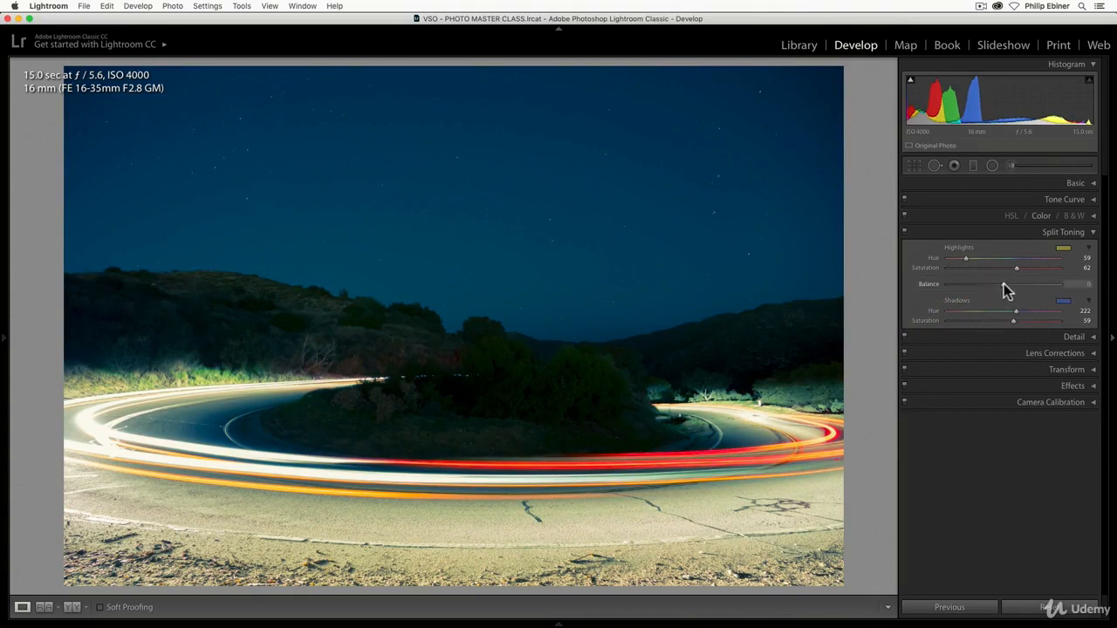
Try the split-toning balance at -100 and shifted towards the highlights, and reset it to 0.
drag(1003, 283, 945, 289)
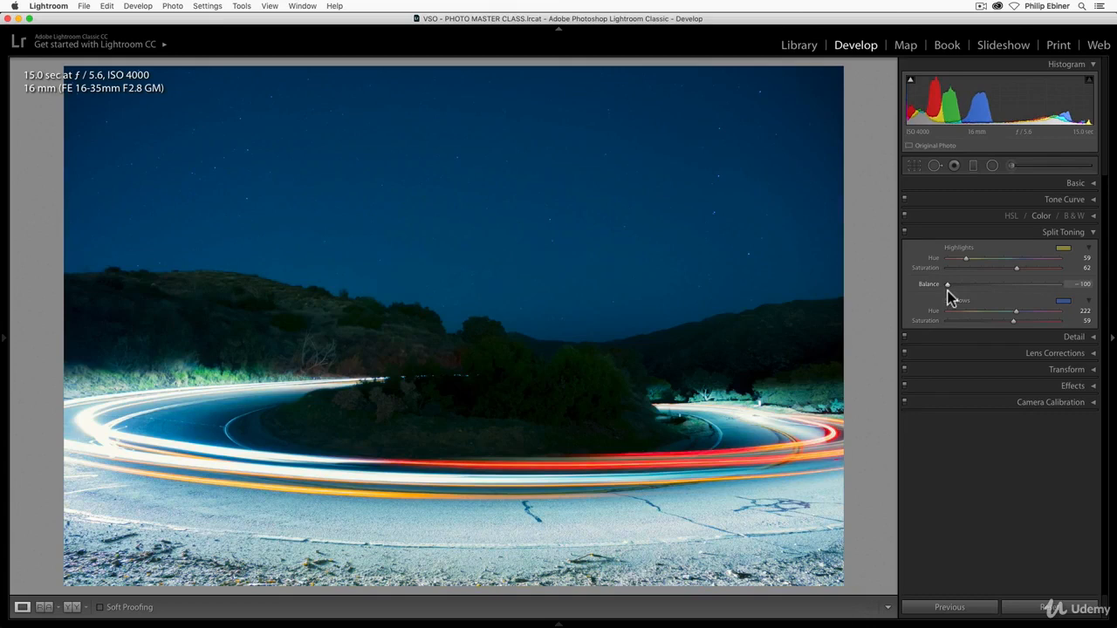
drag(951, 298, 1007, 294)
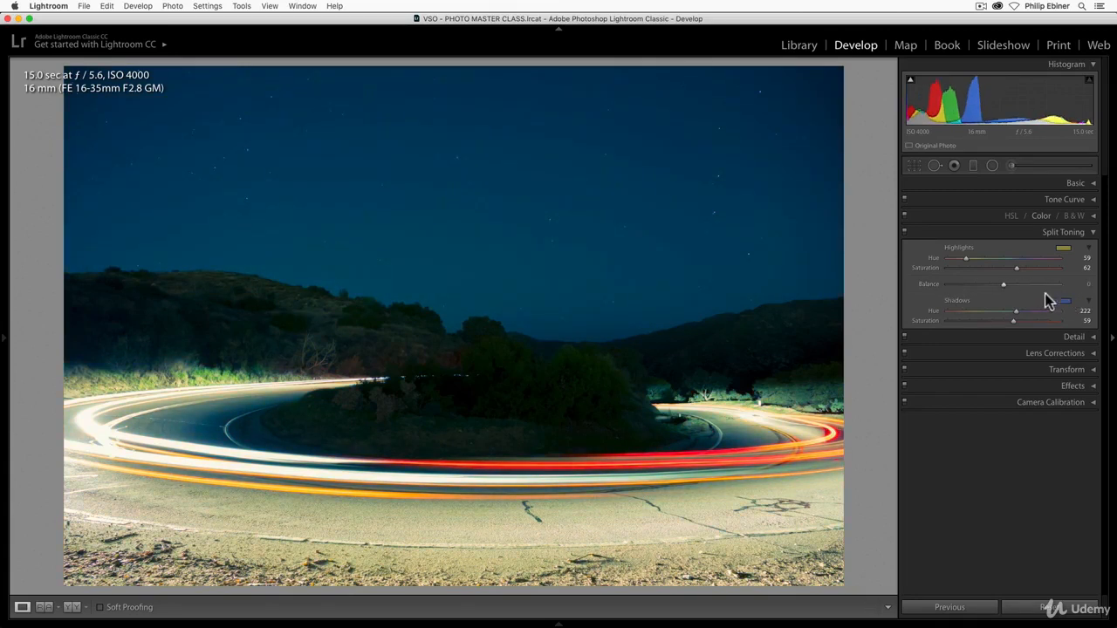
drag(1003, 284, 1036, 288)
double_click(1035, 288)
Compare the toned road photo with its unedited version several times.
key(backslash)
key(backslash)
key(backslash)
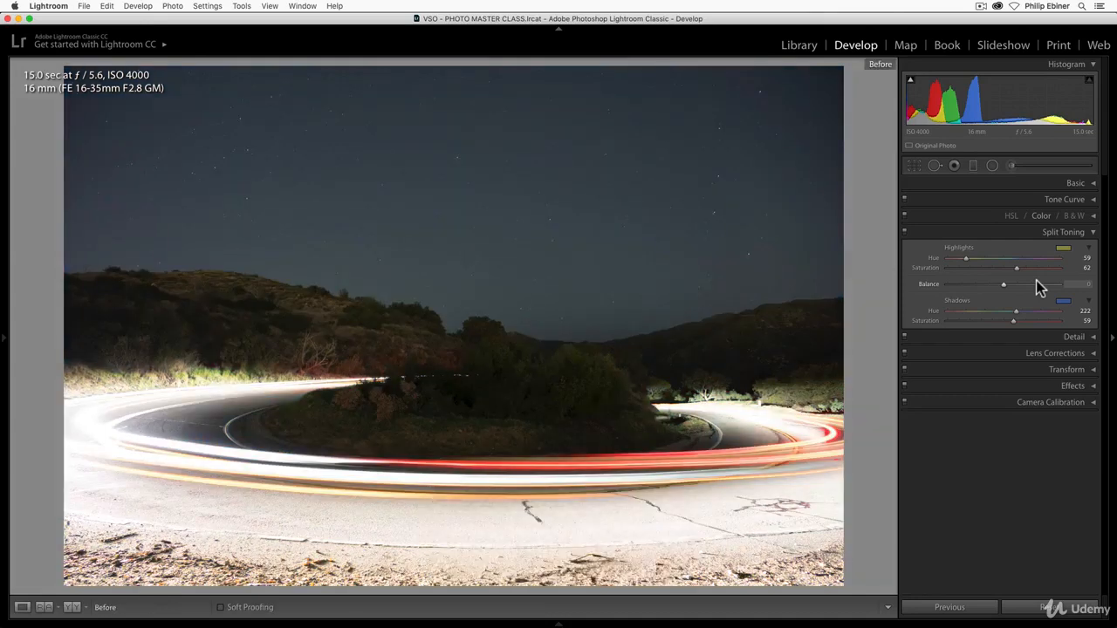
key(backslash)
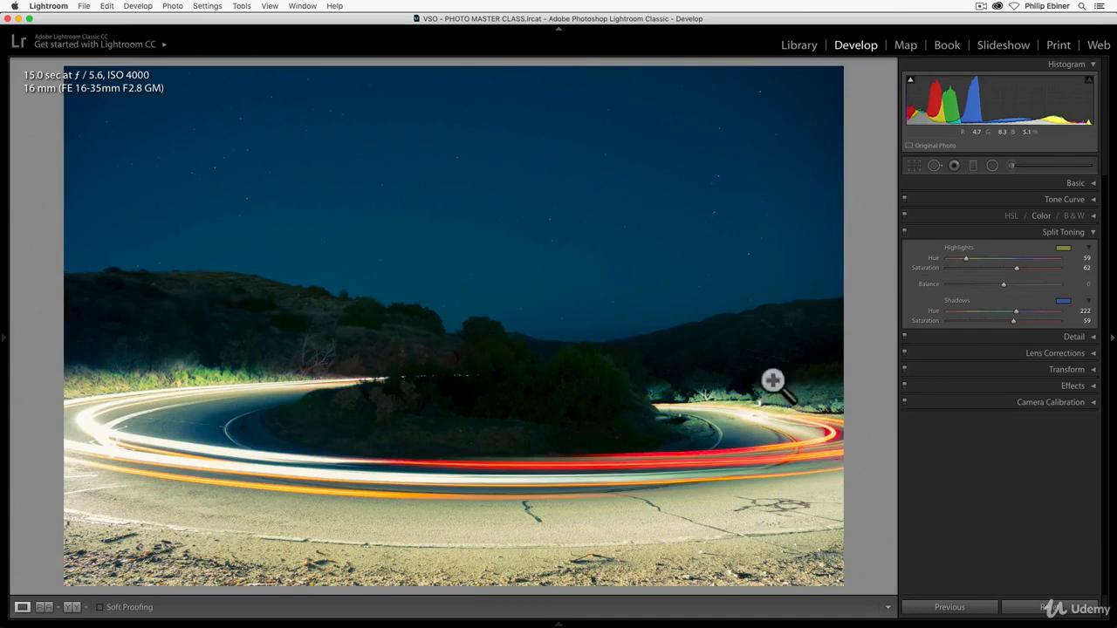
key(backslash)
key(backslash)
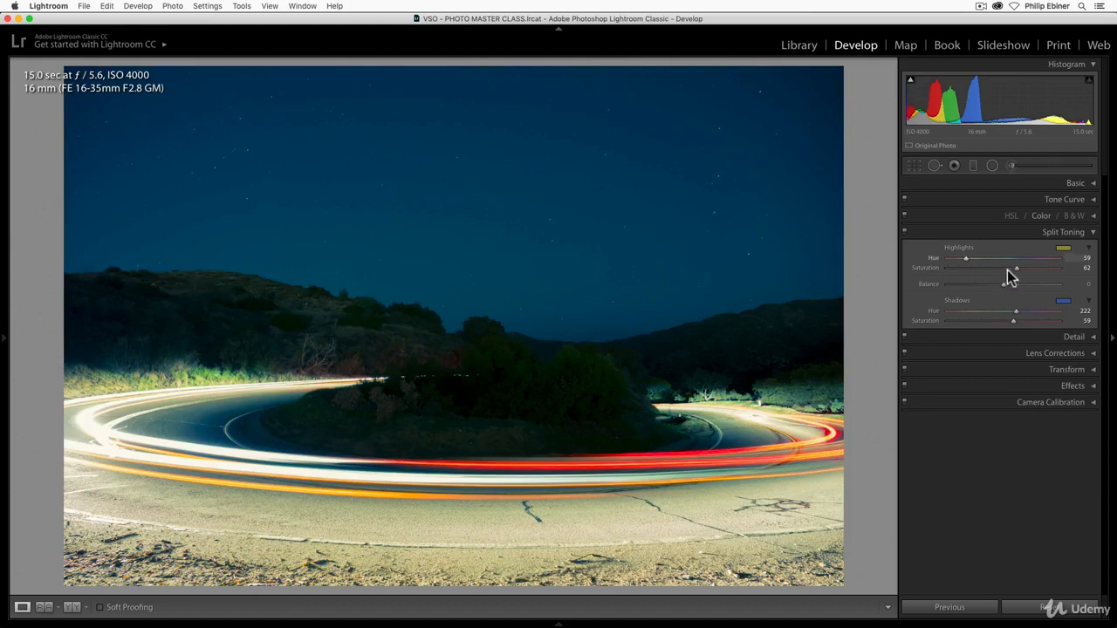
Lower the highlights saturation to 53 and the shadows saturation to 35, and compare with the unedited version.
drag(1015, 268, 1006, 270)
mouse_move(1000, 321)
mouse_down()
mouse_move(965, 322)
mouse_move(983, 323)
mouse_up()
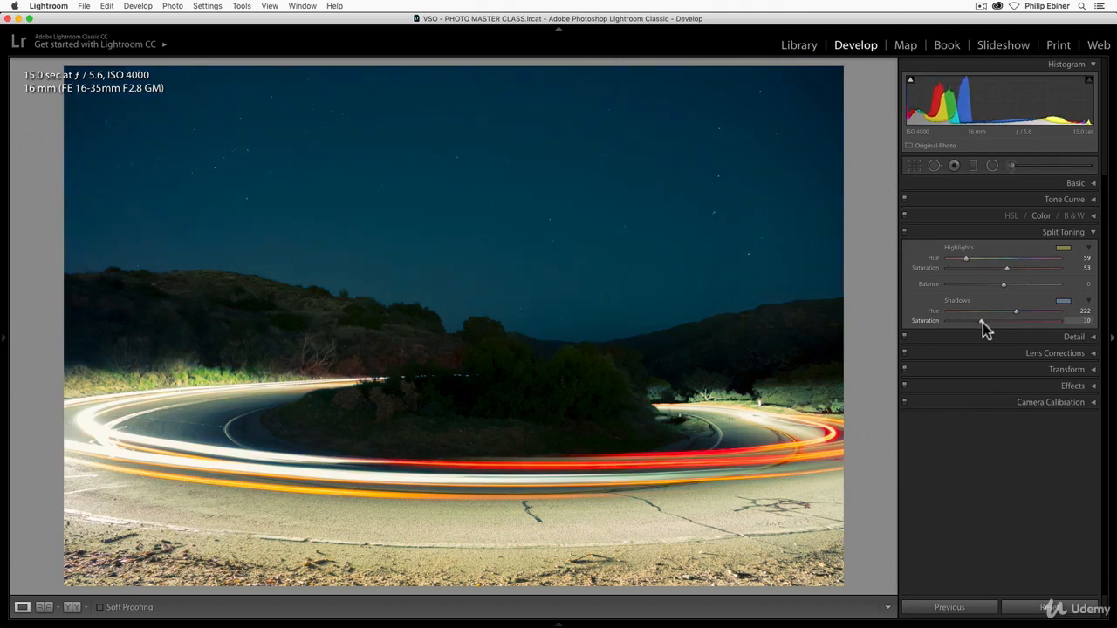
key(backslash)
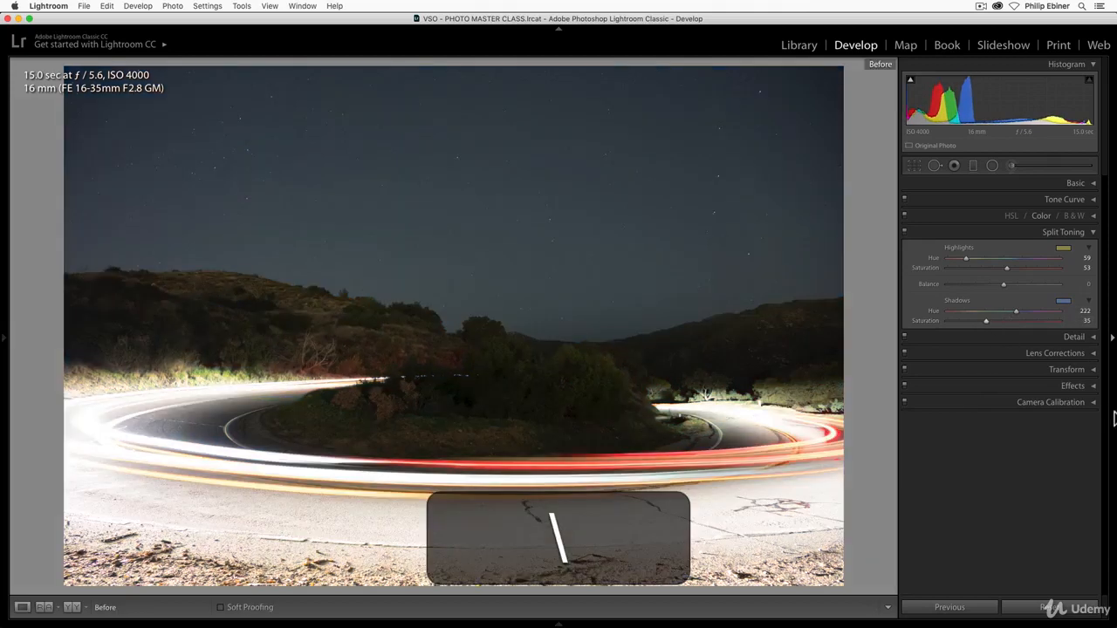
key(backslash)
Try magenta shadows (hue 314, saturation 54) with blue highlights (hue 231, saturation 47), and undo both colour changes.
click(1064, 300)
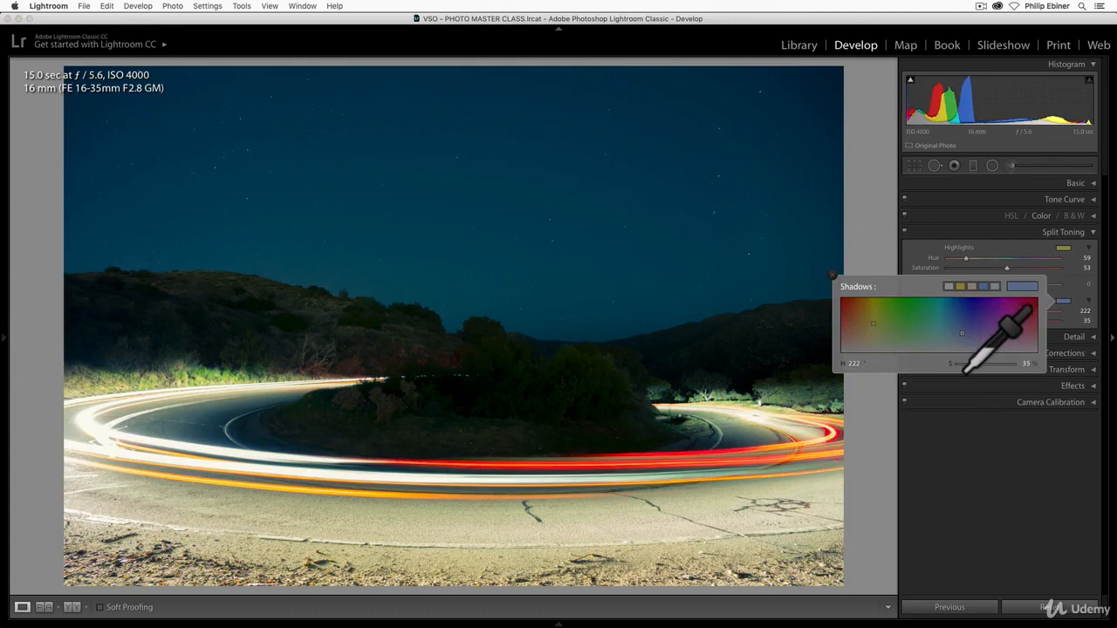
drag(964, 371, 1024, 357)
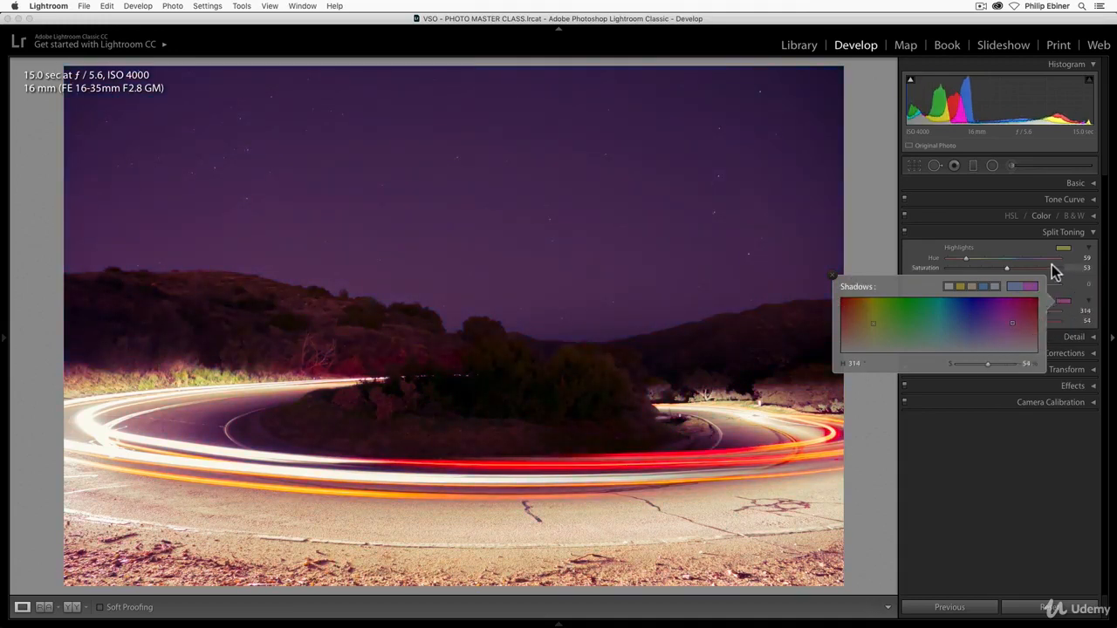
click(1062, 249)
drag(1003, 316, 974, 312)
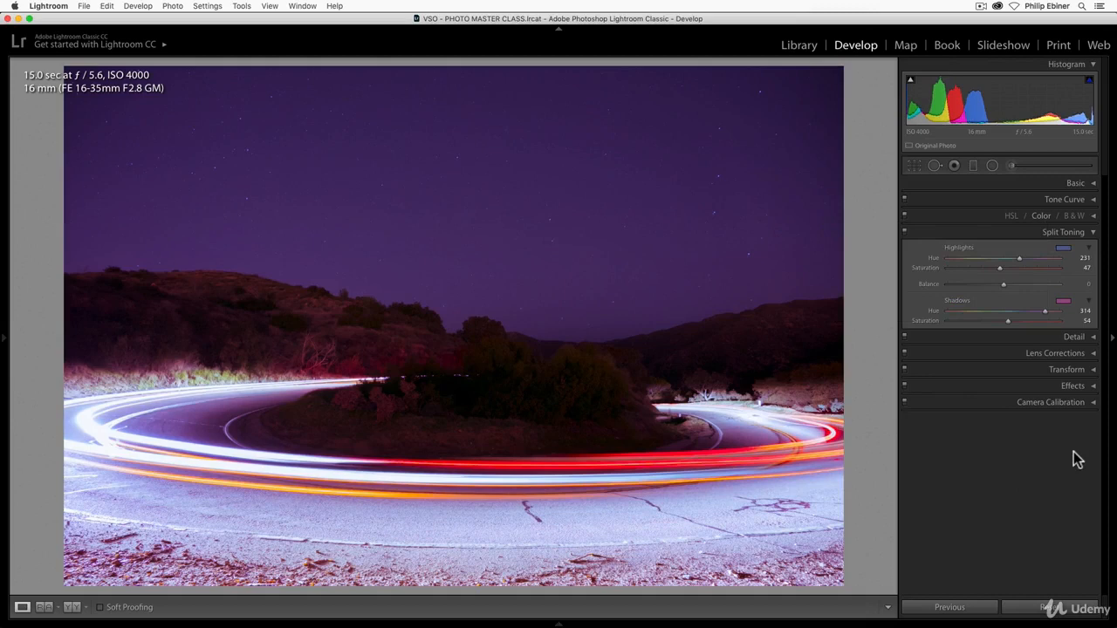
key(super+z)
key(super+z)
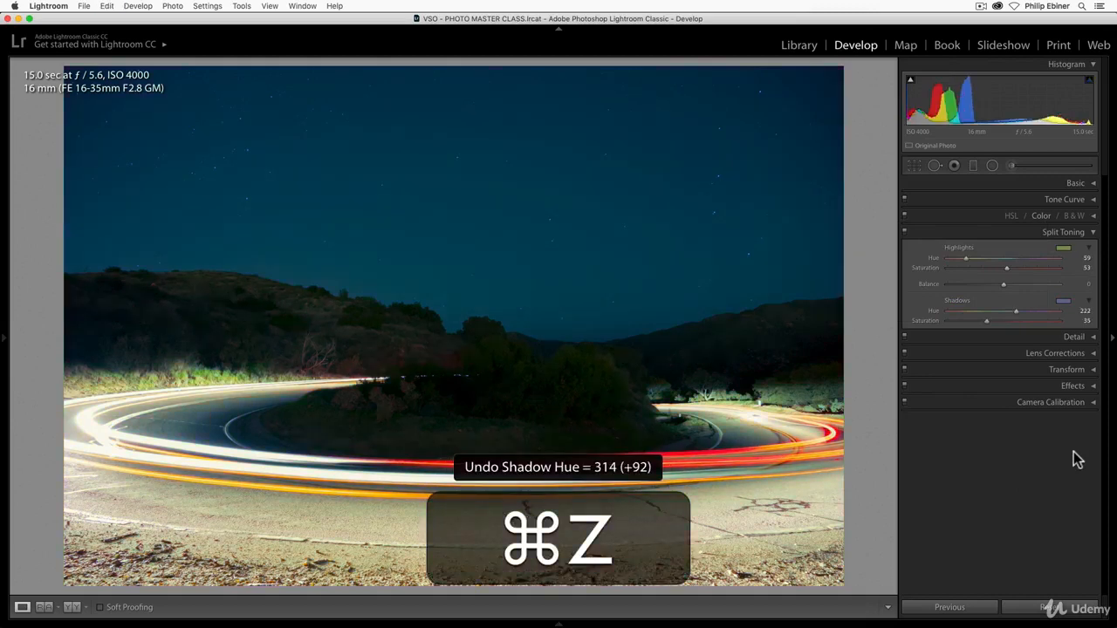